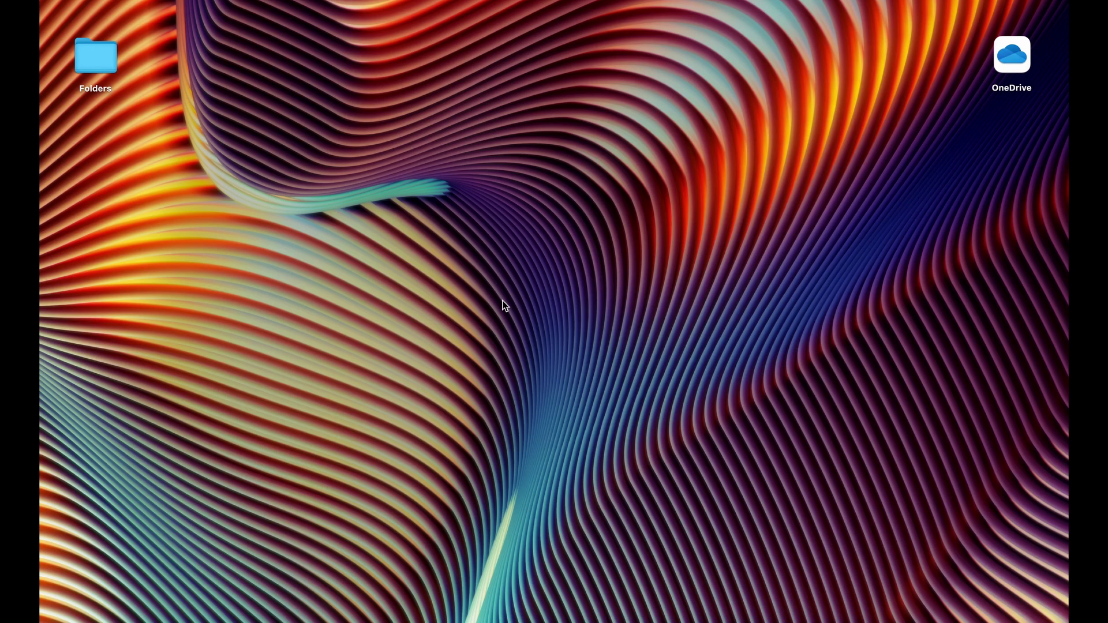
Launch Numbers and create a new spreadsheet from the Personal Budget template
{"action": "left_click", "coordinate": [518, 605]}
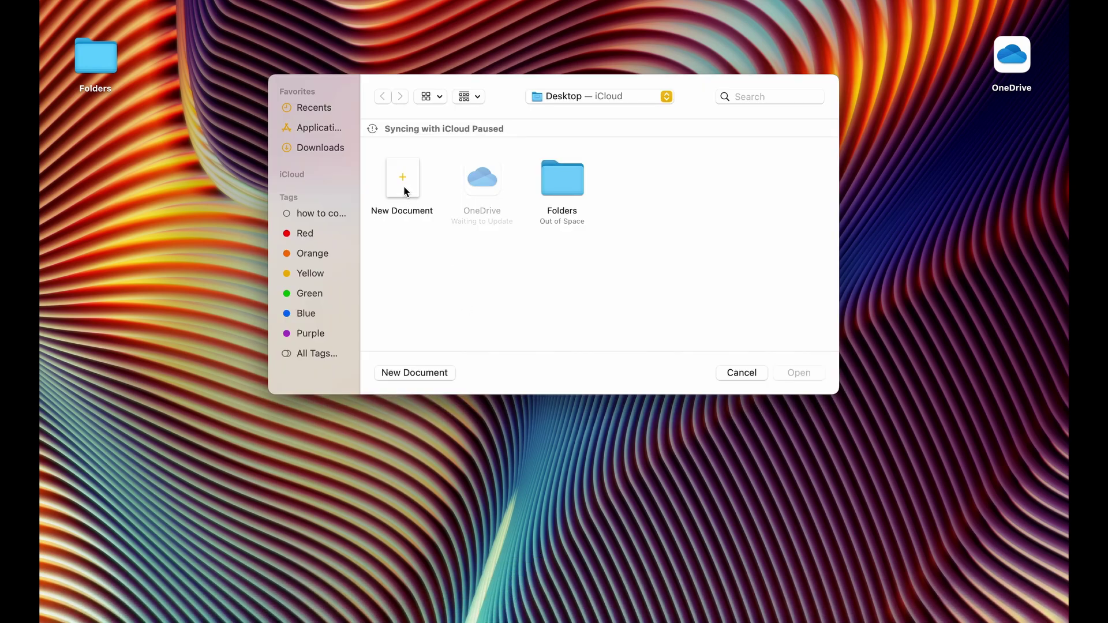
{"action": "double_click", "coordinate": [403, 188]}
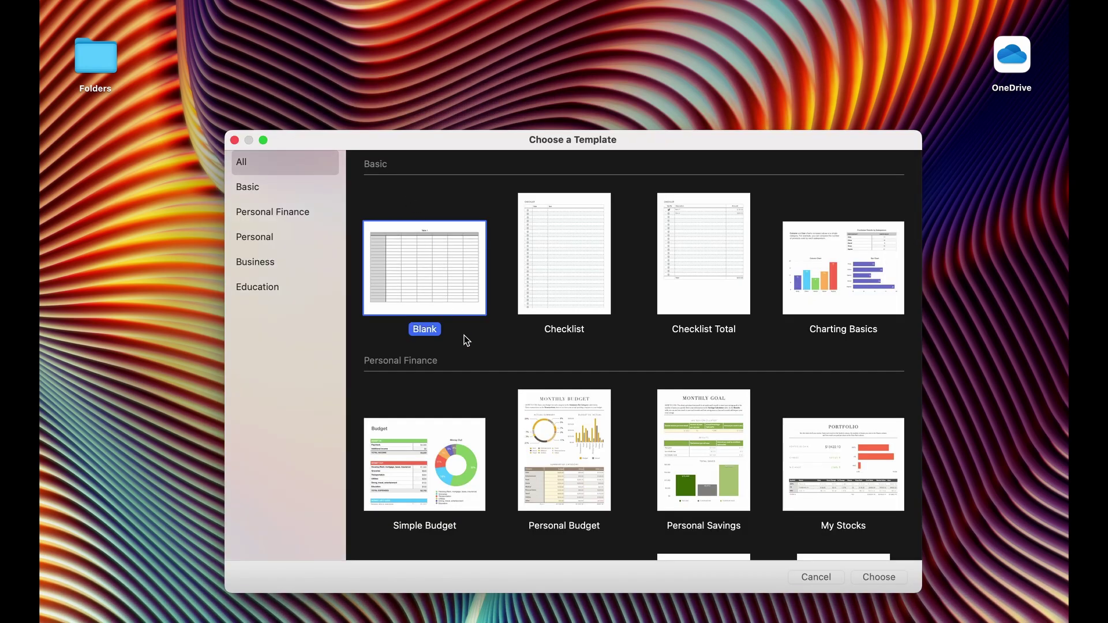
{"action": "scroll", "coordinate": [464, 355], "scroll_direction": "down", "scroll_amount": 3}
{"action": "left_click", "coordinate": [559, 397]}
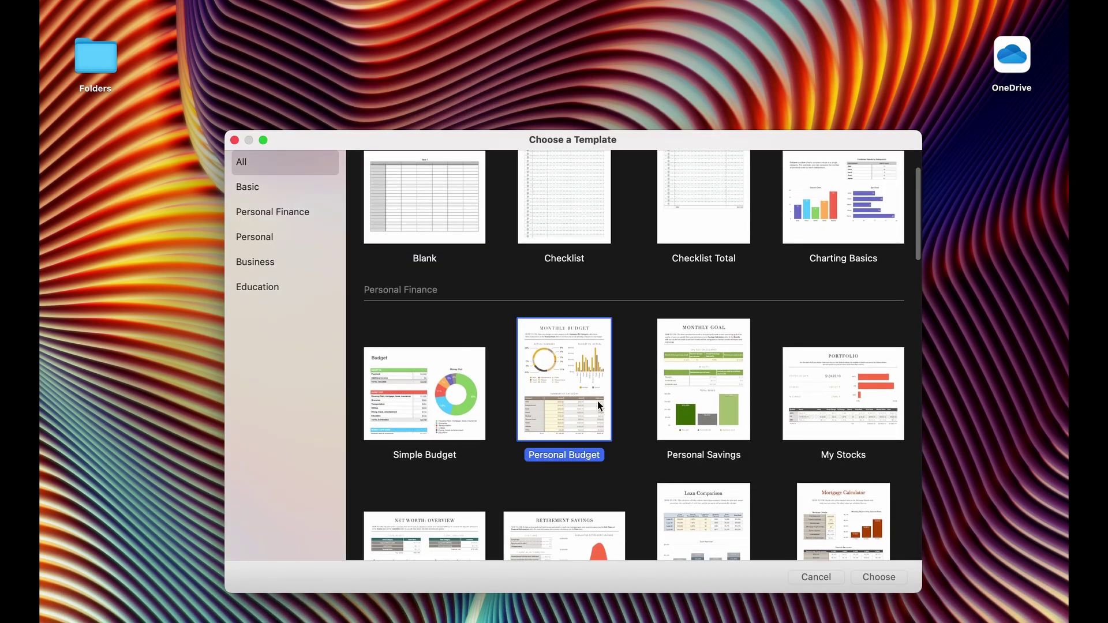
{"action": "double_click", "coordinate": [567, 395]}
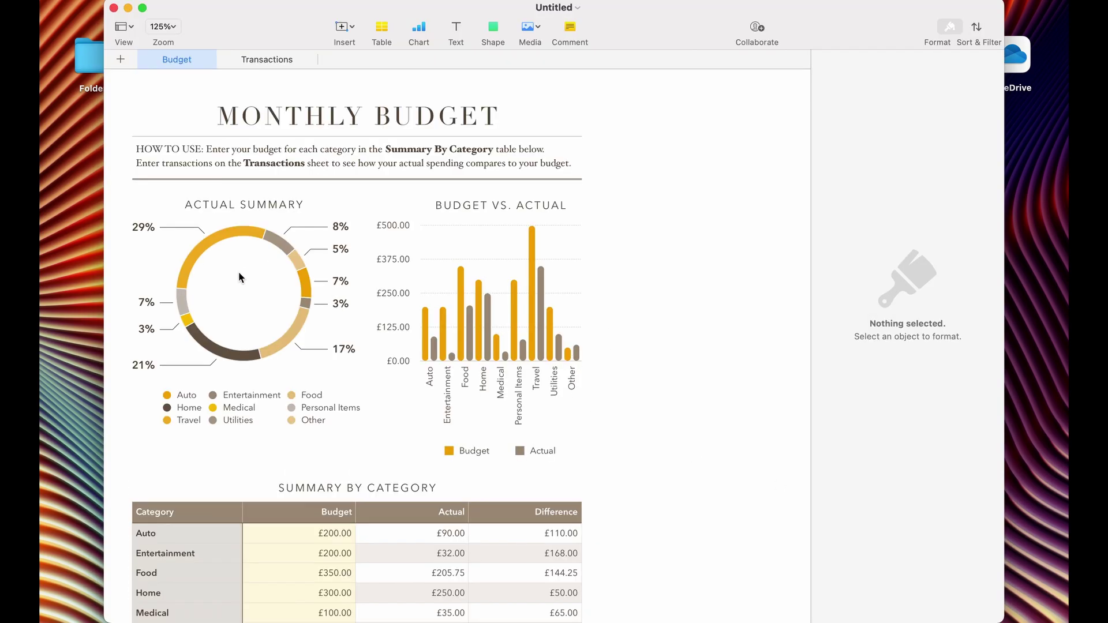
{"action": "scroll", "coordinate": [367, 491], "scroll_direction": "down", "scroll_amount": 2}
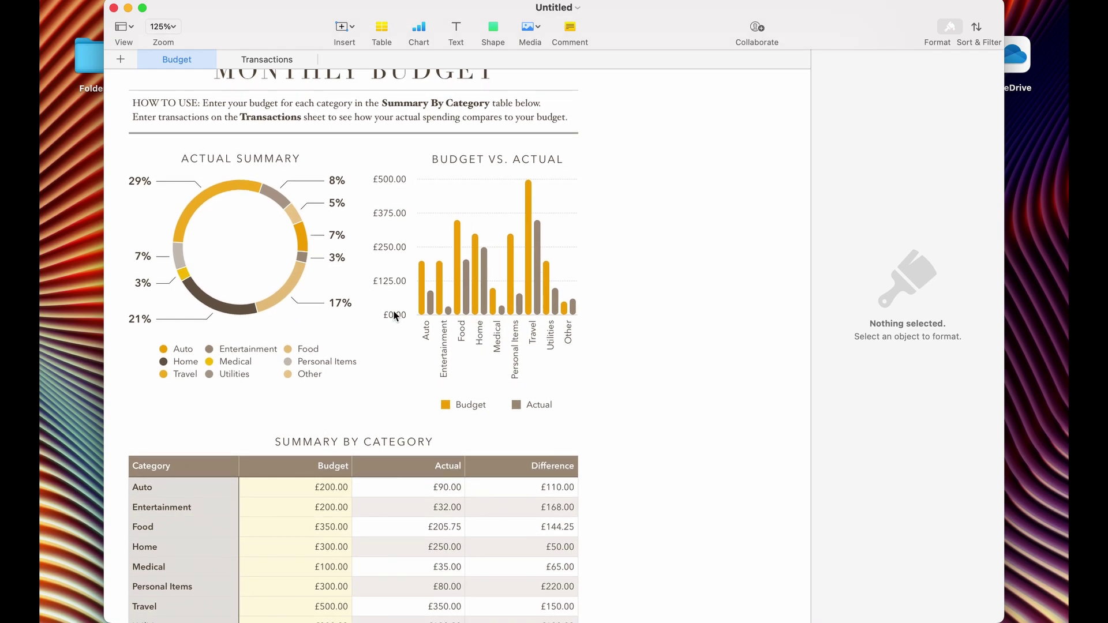
{"action": "scroll", "coordinate": [382, 424], "scroll_direction": "down", "scroll_amount": 5}
{"action": "scroll", "coordinate": [382, 427], "scroll_direction": "down", "scroll_amount": 1}
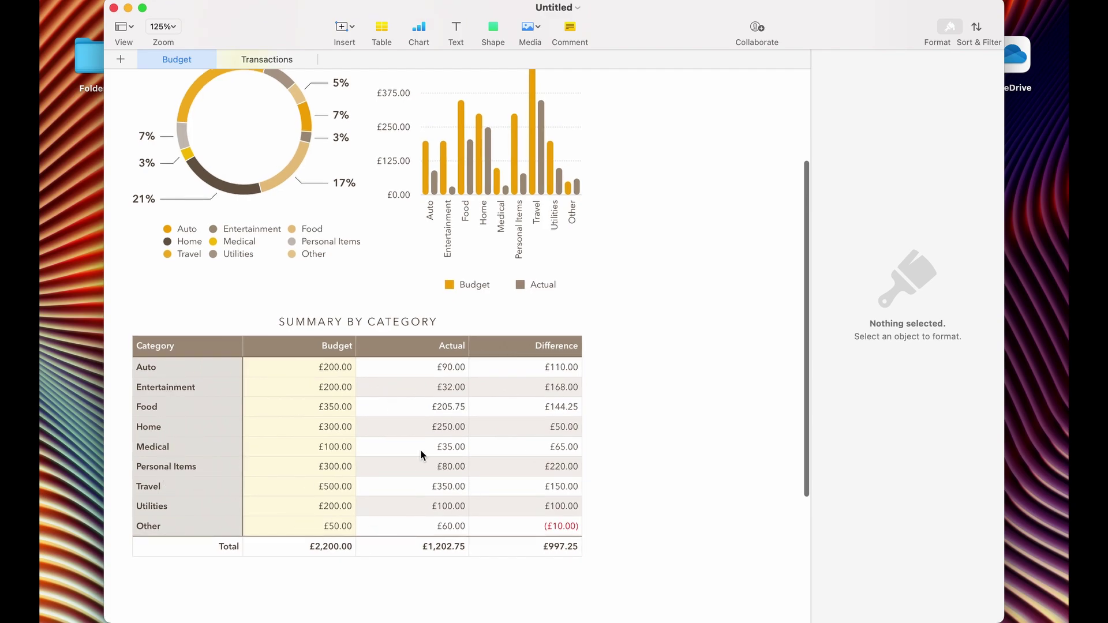
Select the Summary By Category table and inspect the Difference total's formula
{"action": "left_click", "coordinate": [338, 351]}
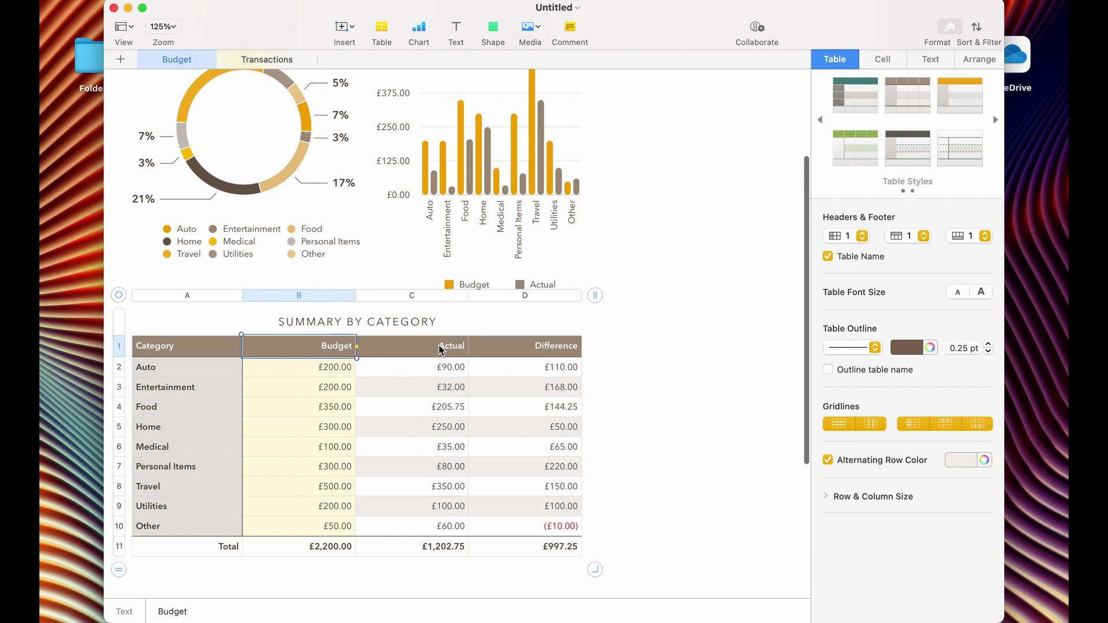
{"action": "left_click", "coordinate": [548, 547]}
{"action": "left_click", "coordinate": [158, 371]}
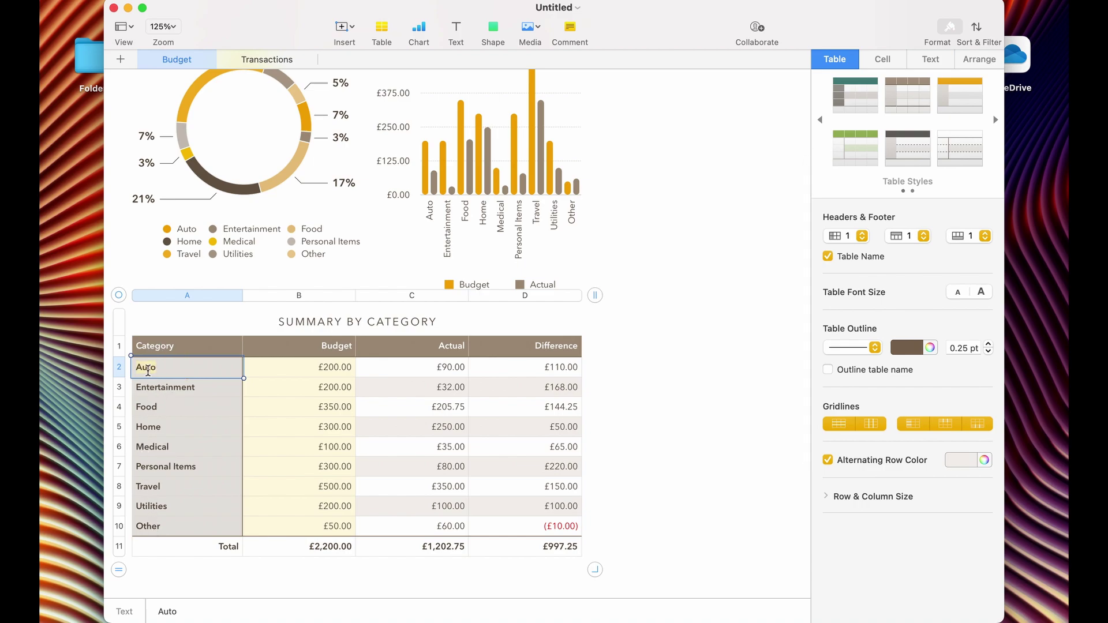
{"action": "right_click", "coordinate": [122, 370]}
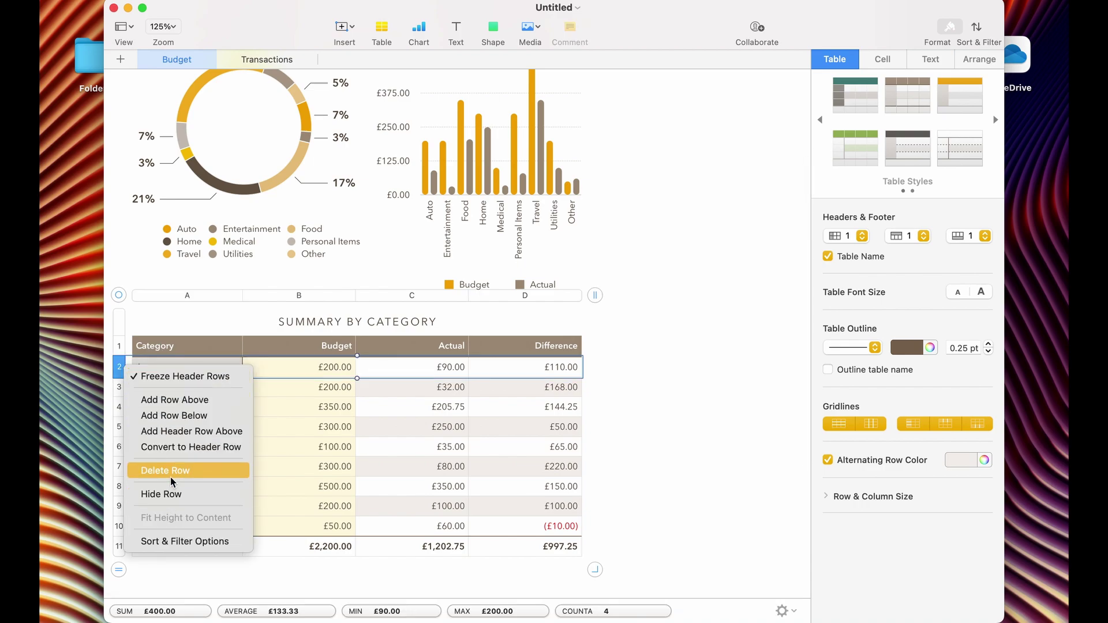
{"action": "left_click", "coordinate": [196, 377]}
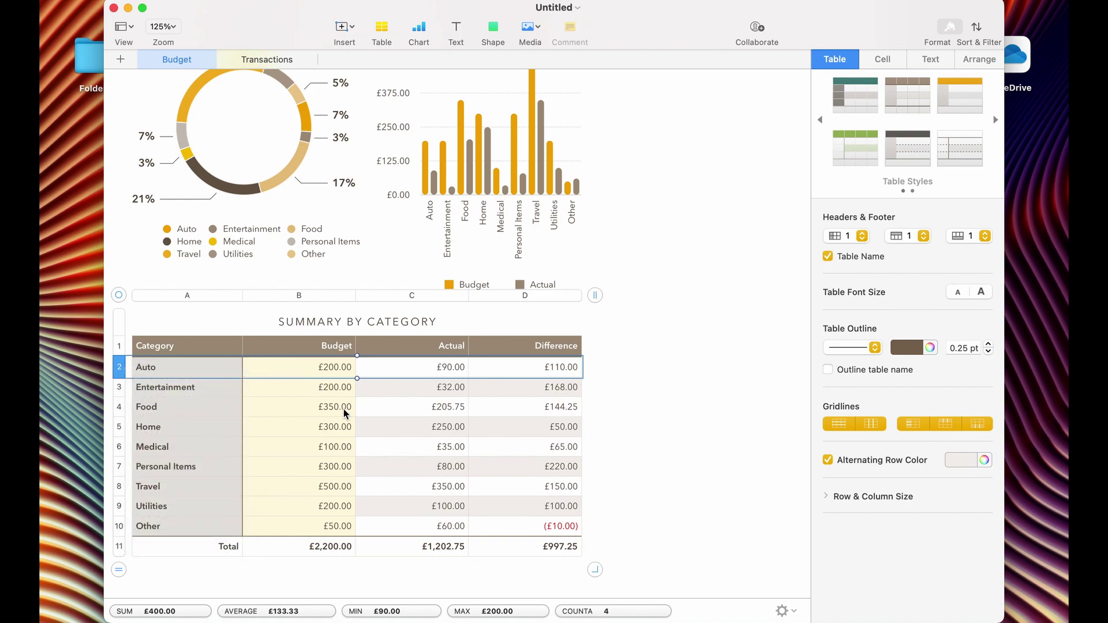
{"action": "scroll", "coordinate": [347, 425], "scroll_direction": "down", "scroll_amount": 2}
{"action": "scroll", "coordinate": [347, 429], "scroll_direction": "up", "scroll_amount": 3}
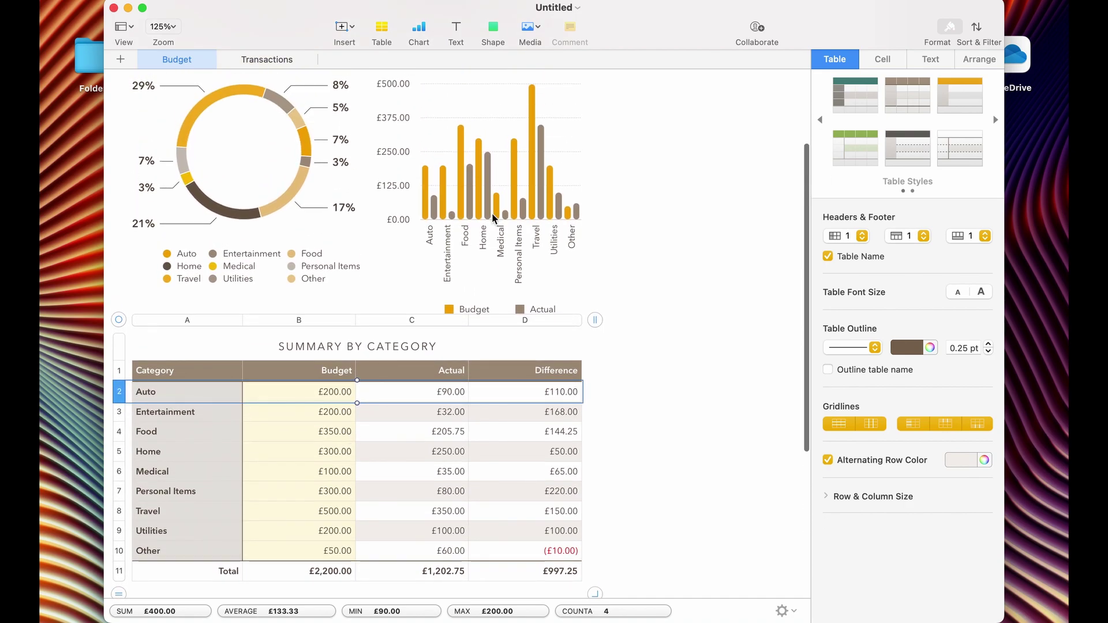
{"action": "left_click", "coordinate": [499, 198]}
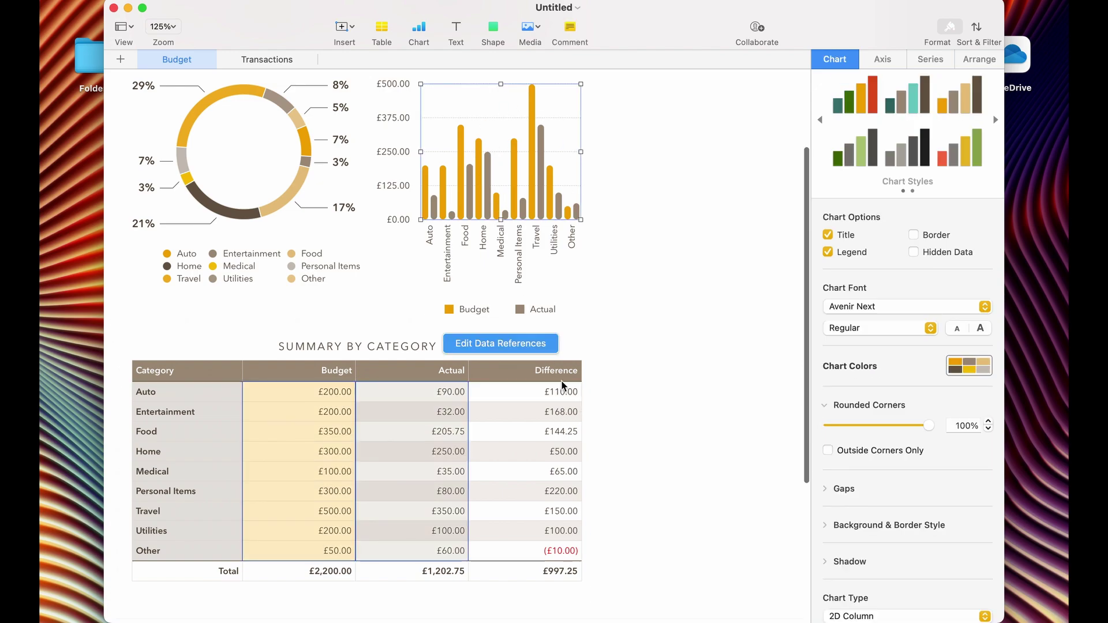
{"action": "scroll", "coordinate": [529, 257], "scroll_direction": "up", "scroll_amount": 2}
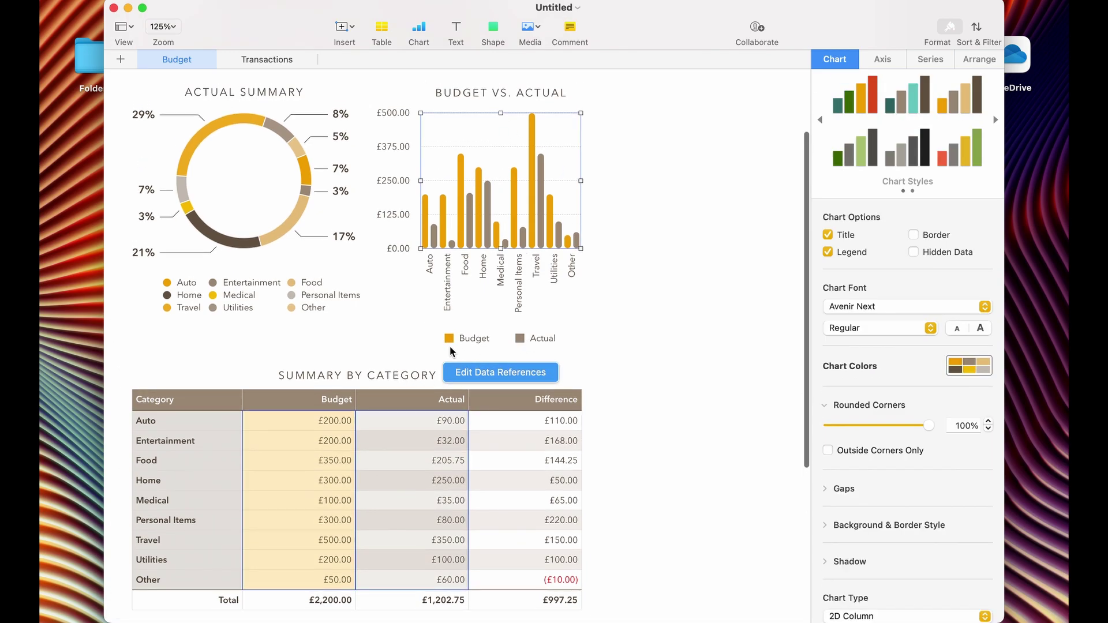
{"action": "scroll", "coordinate": [273, 169], "scroll_direction": "up", "scroll_amount": 2}
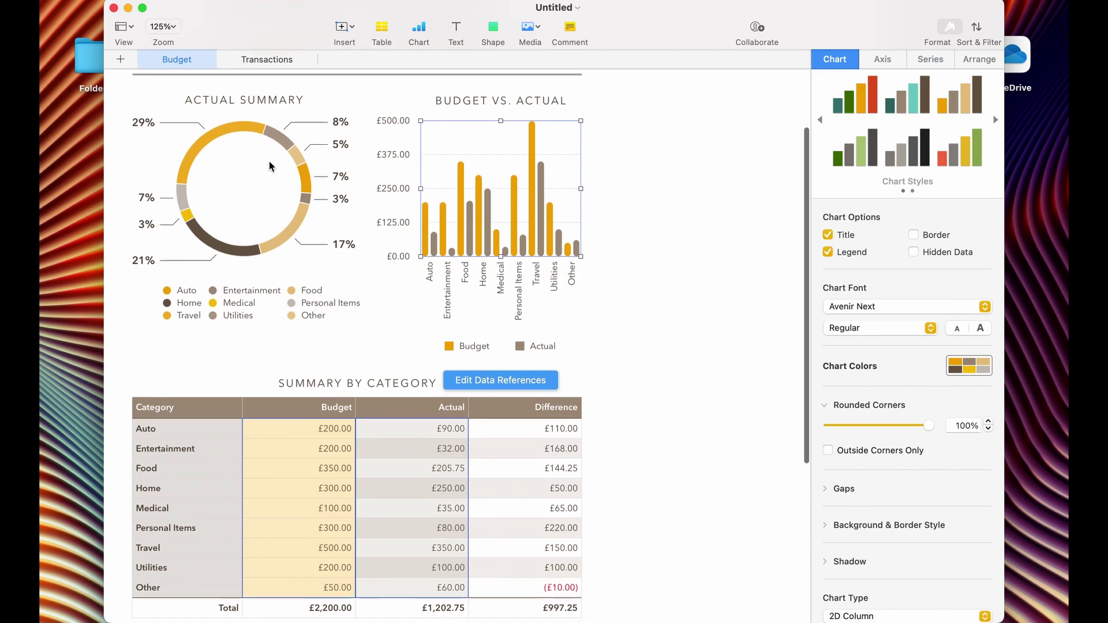
{"action": "scroll", "coordinate": [342, 277], "scroll_direction": "up", "scroll_amount": 5}
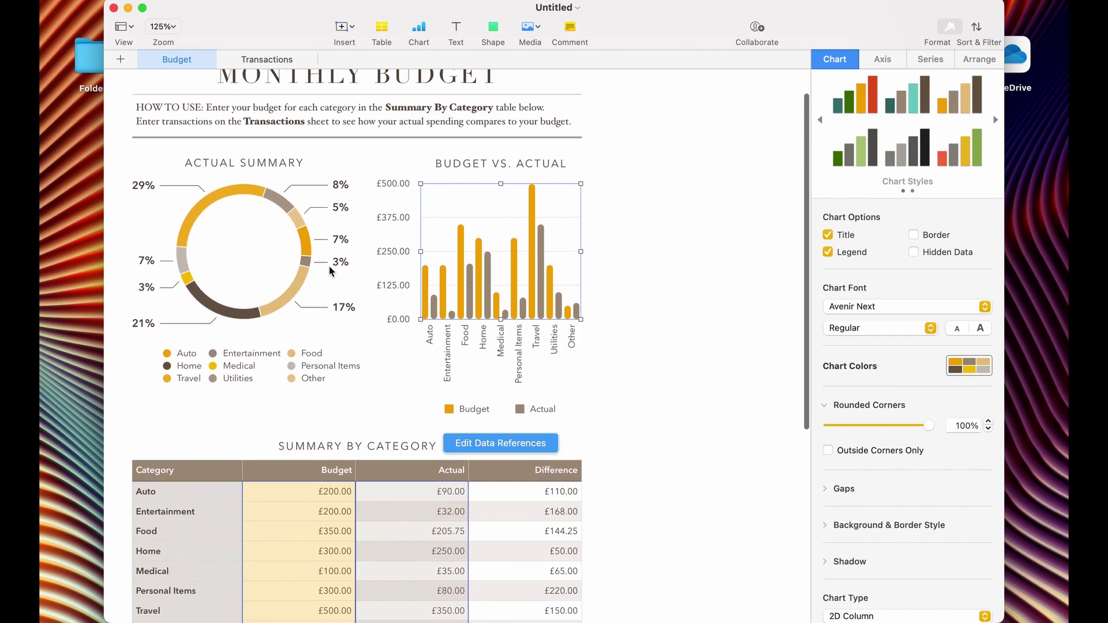
{"action": "mouse_move", "coordinate": [267, 58]}
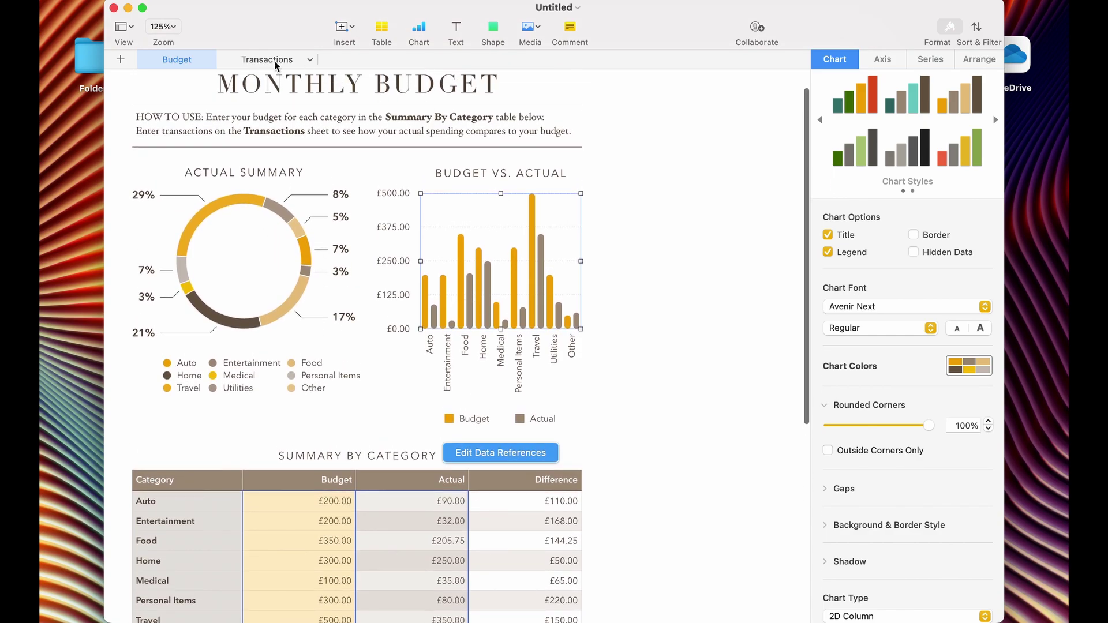
{"action": "left_click", "coordinate": [270, 62]}
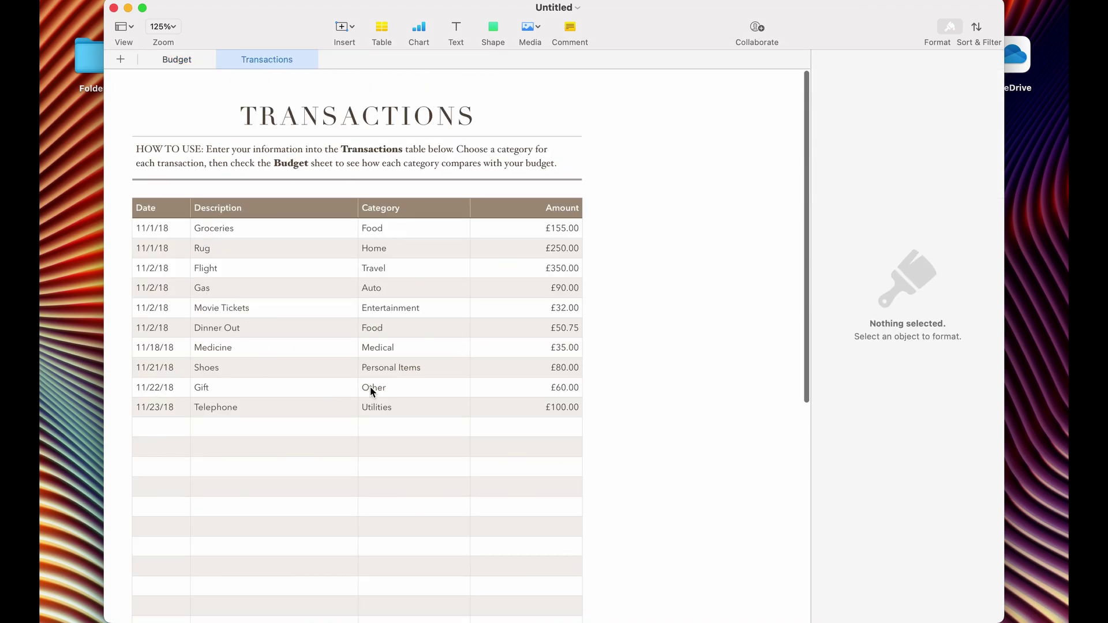
On the Transactions sheet, select the Groceries transaction and its Food category cell
{"action": "left_click", "coordinate": [194, 64]}
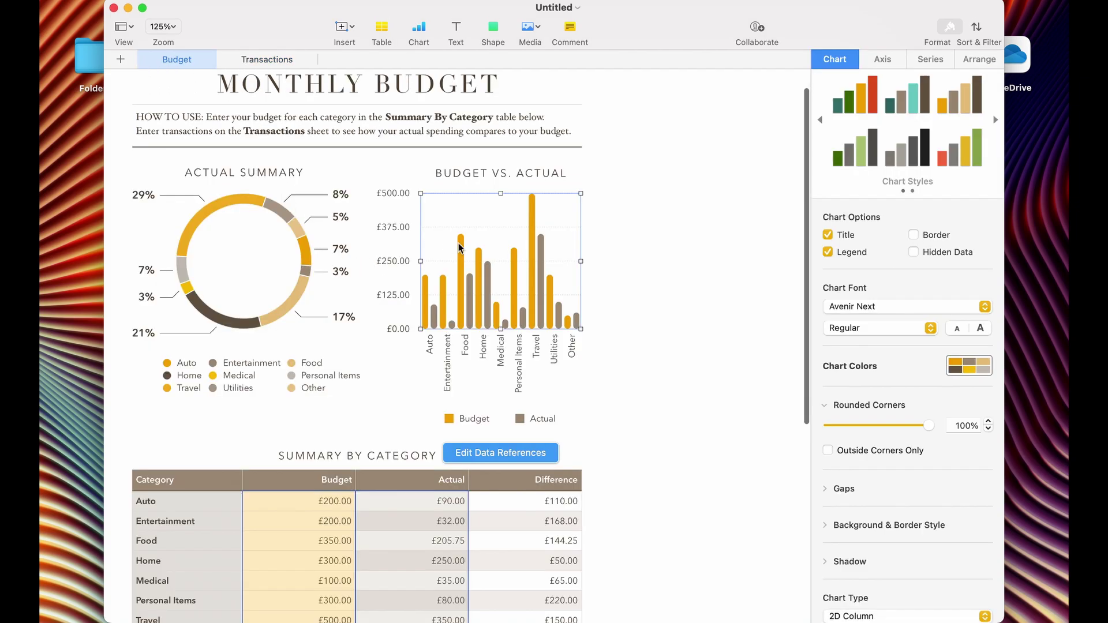
{"action": "mouse_move", "coordinate": [267, 59]}
{"action": "left_click", "coordinate": [256, 62]}
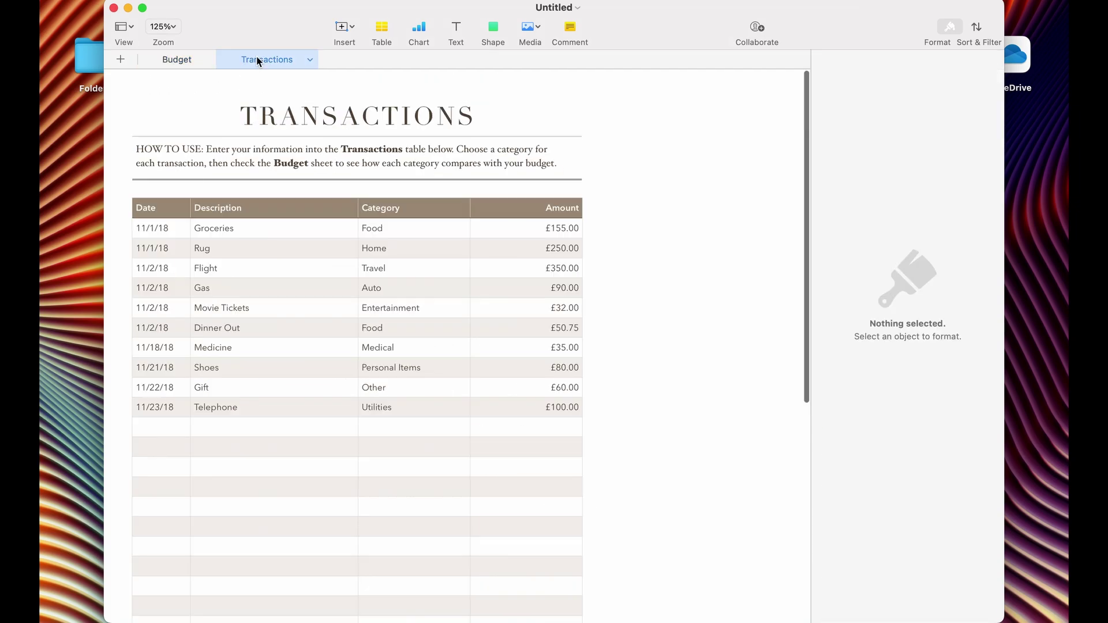
{"action": "left_click", "coordinate": [222, 232]}
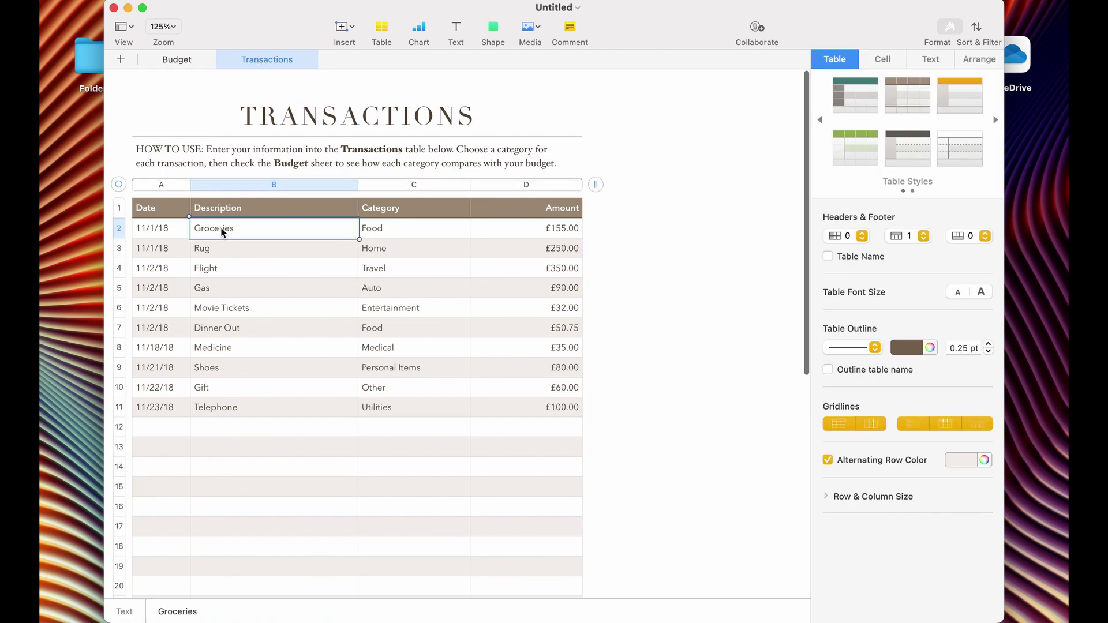
{"action": "left_click", "coordinate": [390, 228]}
Review the Groceries category choices, keep Food, and return to the Budget sheet
{"action": "left_click", "coordinate": [480, 228]}
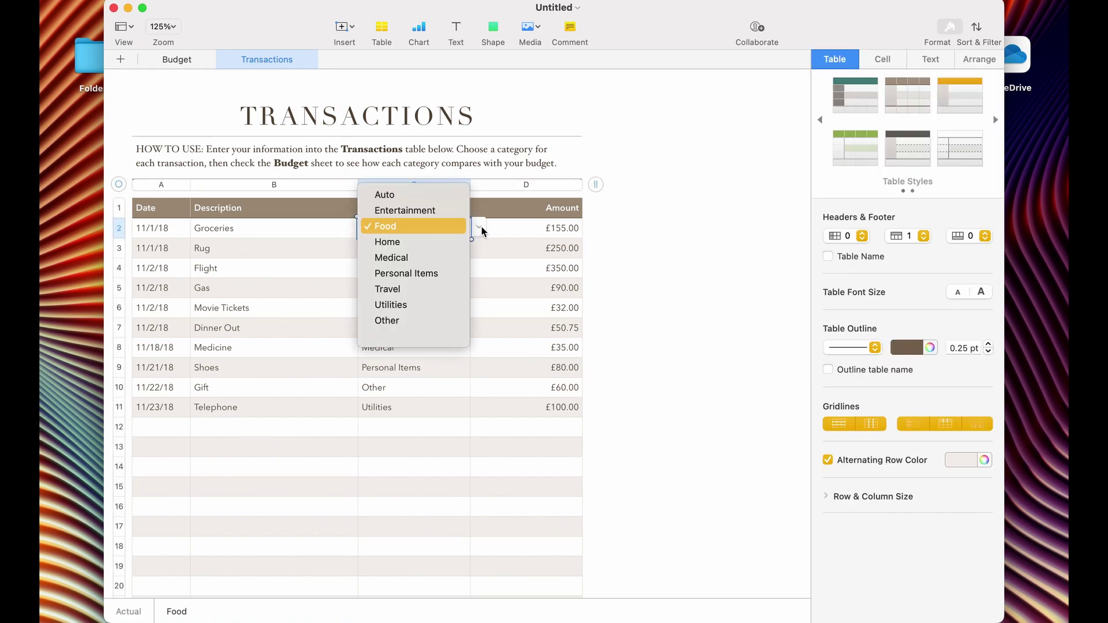
{"action": "left_click", "coordinate": [242, 247]}
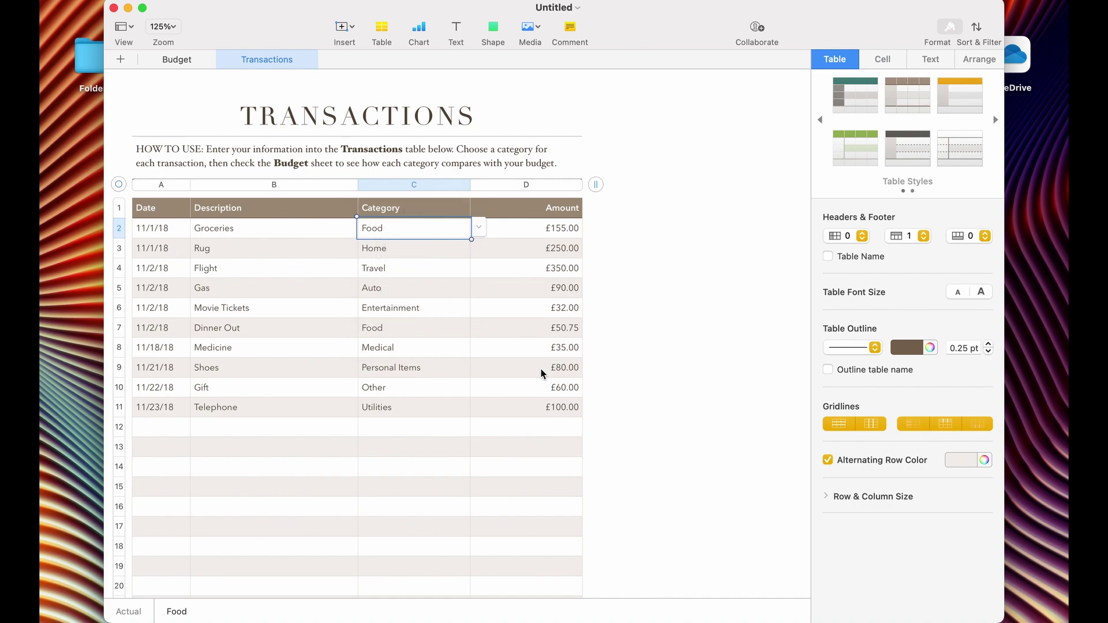
{"action": "left_click", "coordinate": [177, 61]}
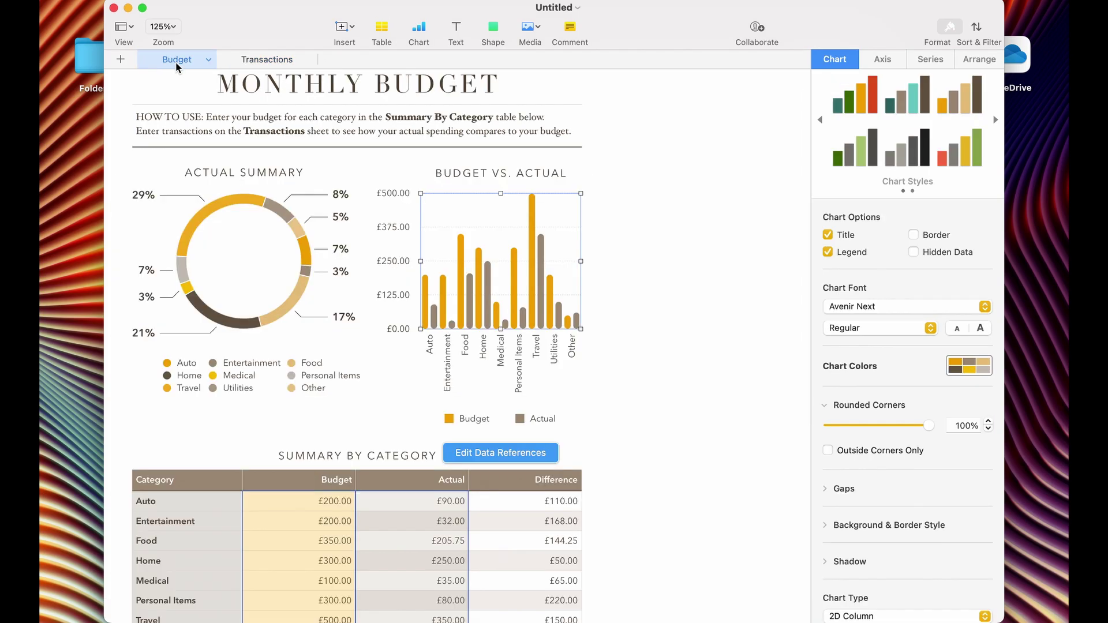
Deselect the chart and table so nothing is selected on the Budget sheet
{"action": "left_click", "coordinate": [643, 389]}
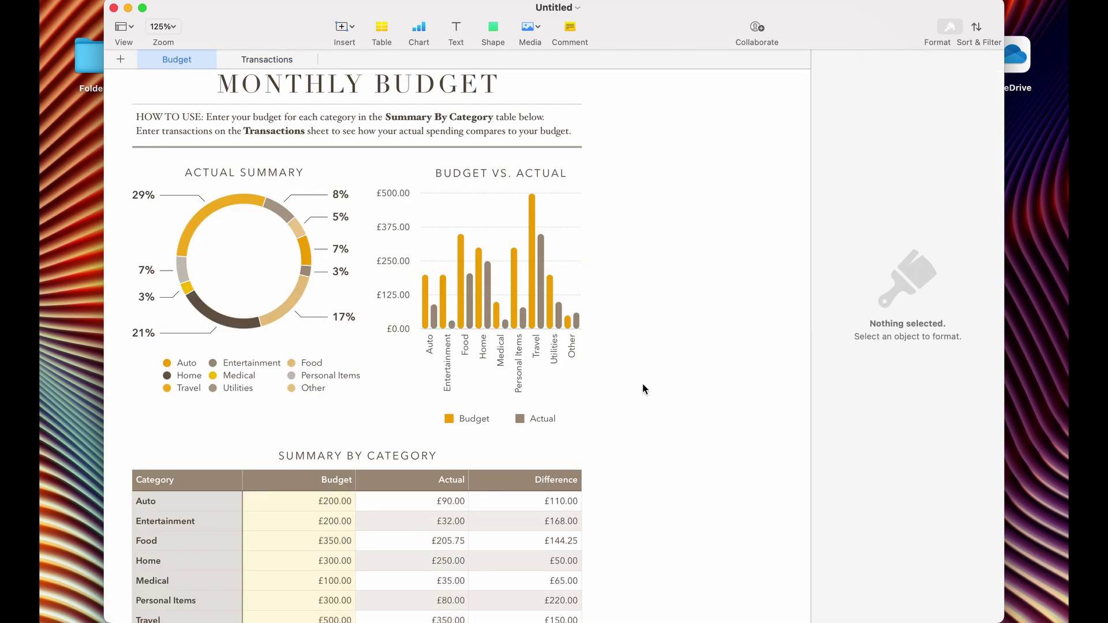